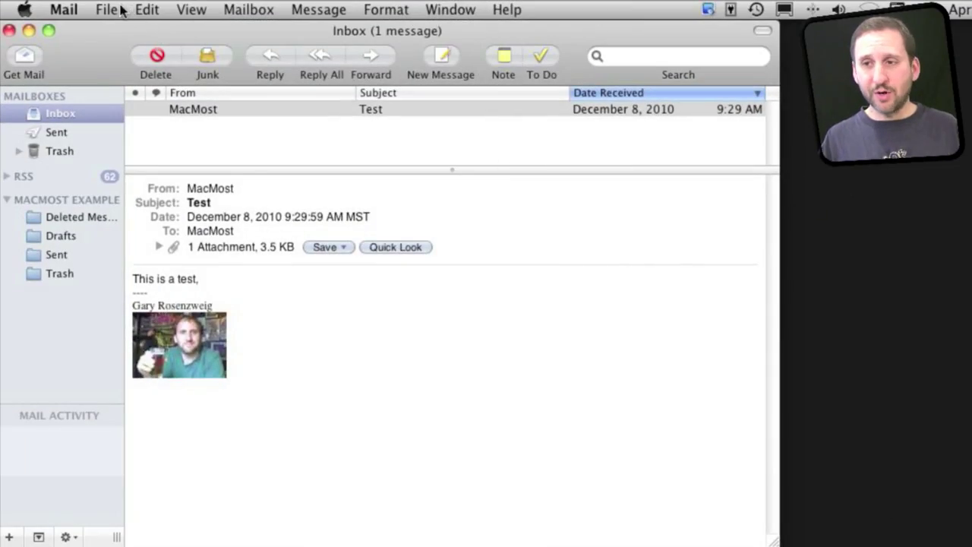
Review the outgoing and Act-On rules in Mail's preferences, then close the window
click(74, 11)
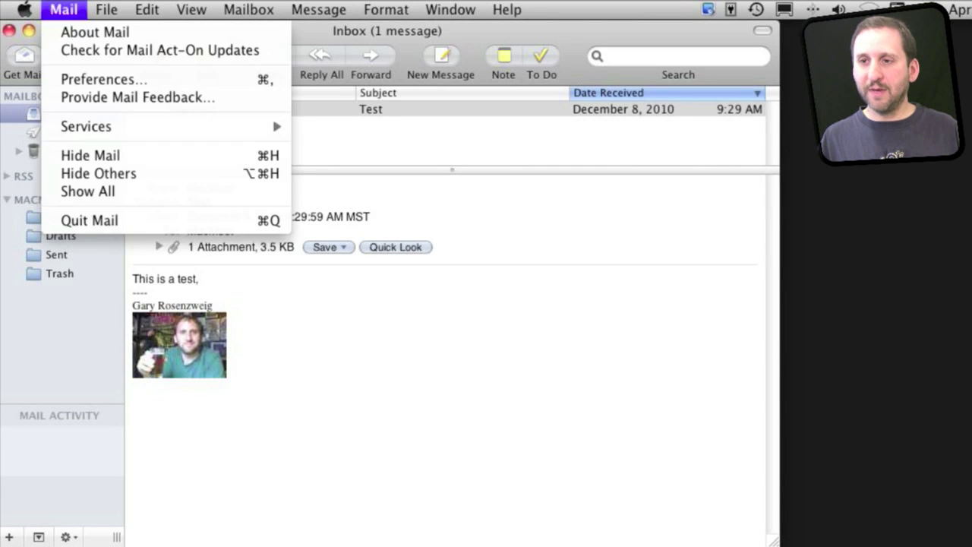
click(84, 79)
drag(552, 180, 332, 93)
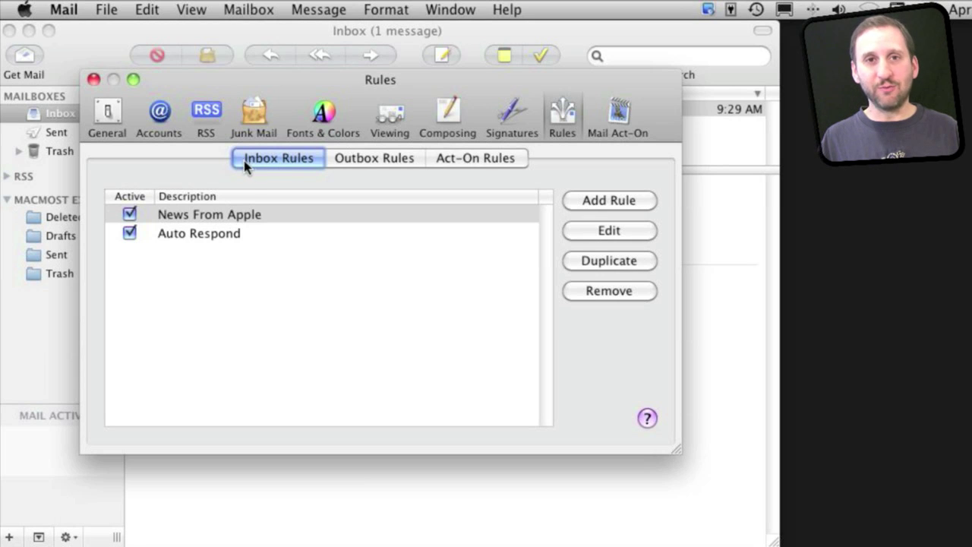
click(372, 159)
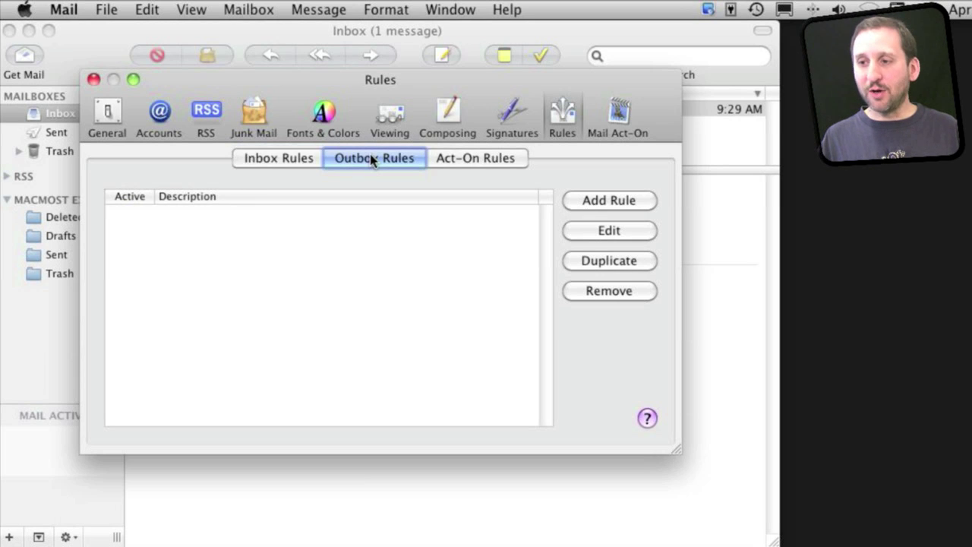
click(473, 159)
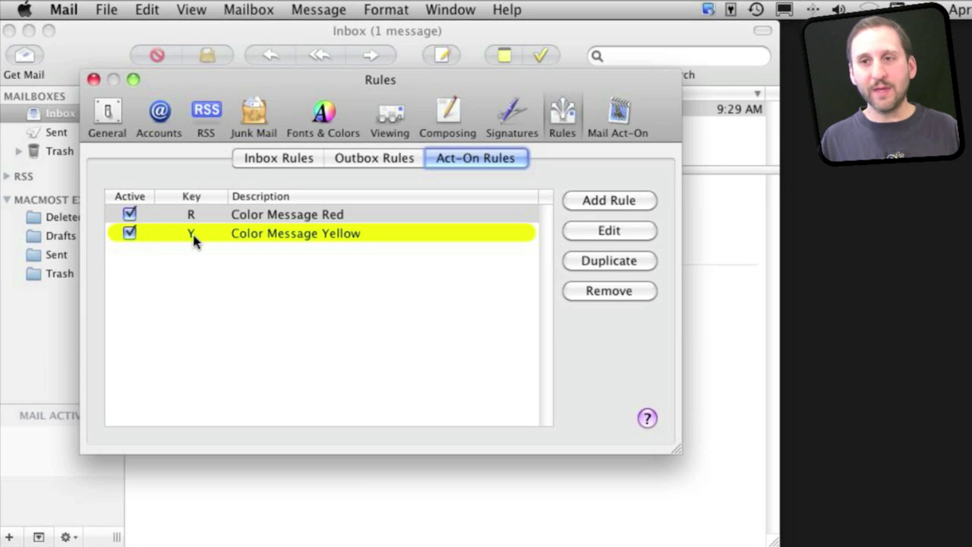
click(93, 79)
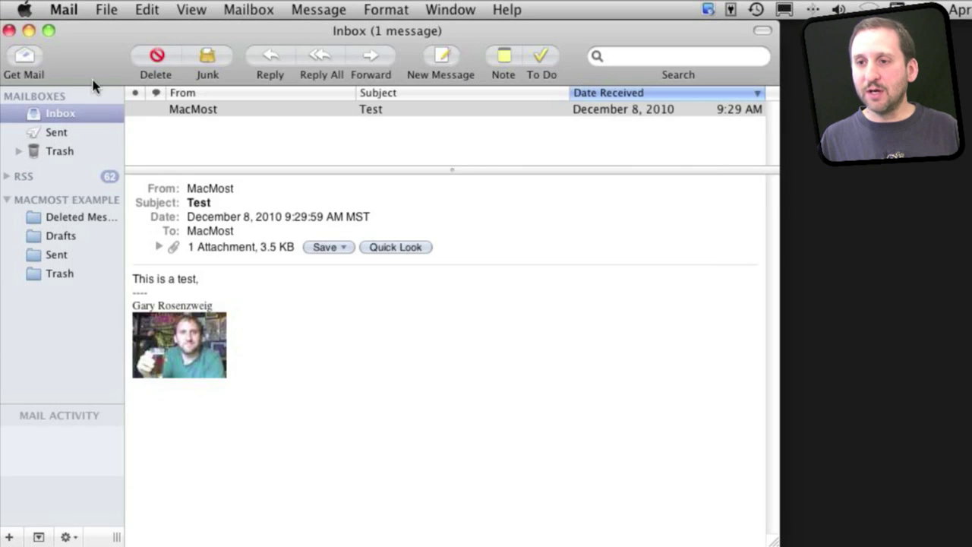
Select the Test message from MacMost, view its contents, then deselect it
click(205, 112)
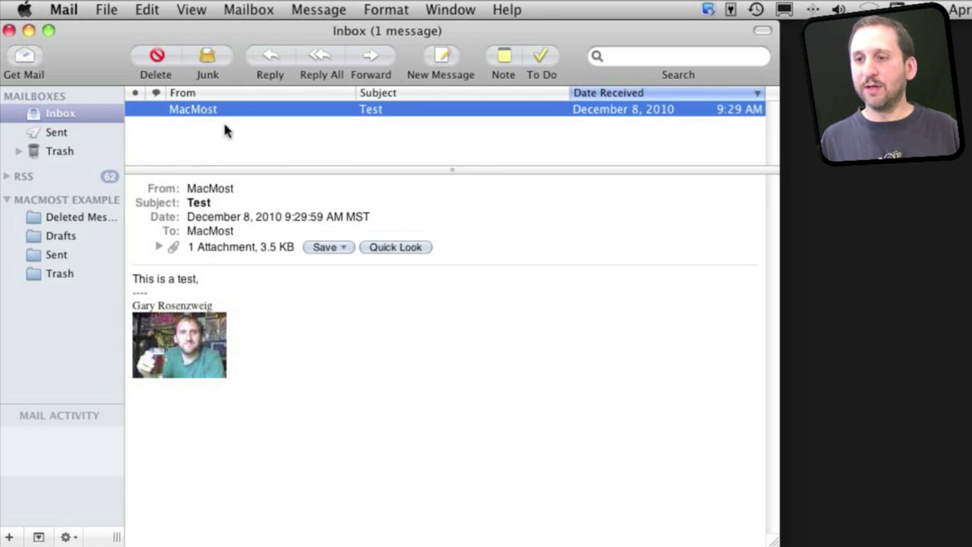
click(226, 124)
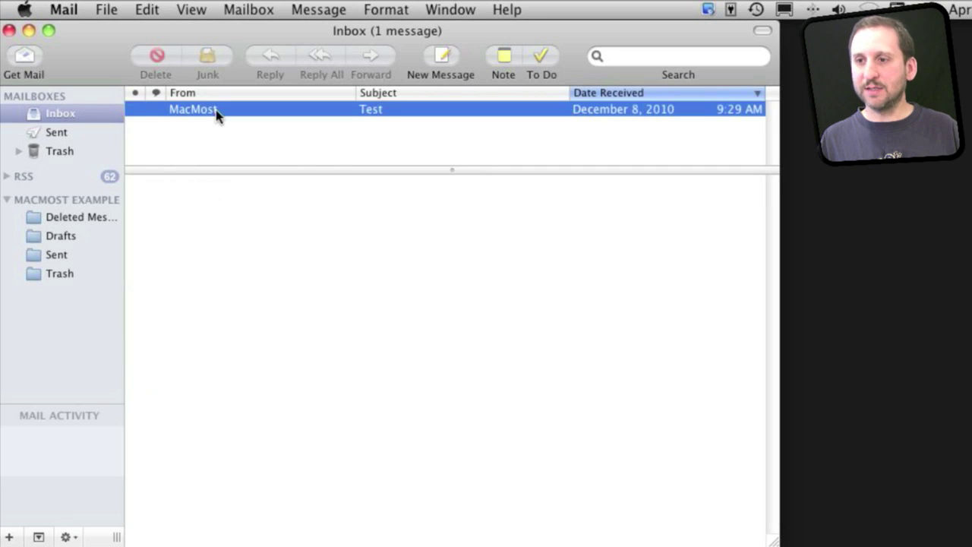
click(217, 112)
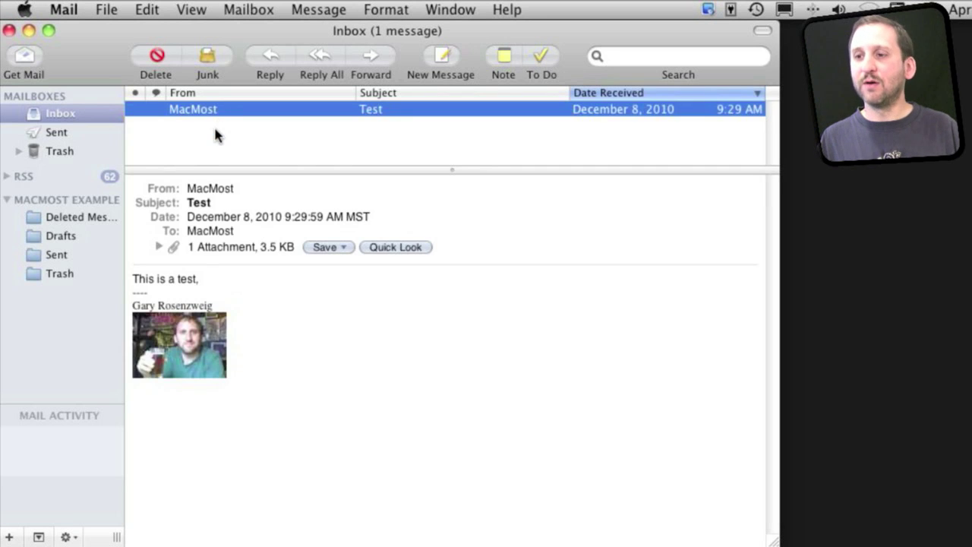
click(215, 130)
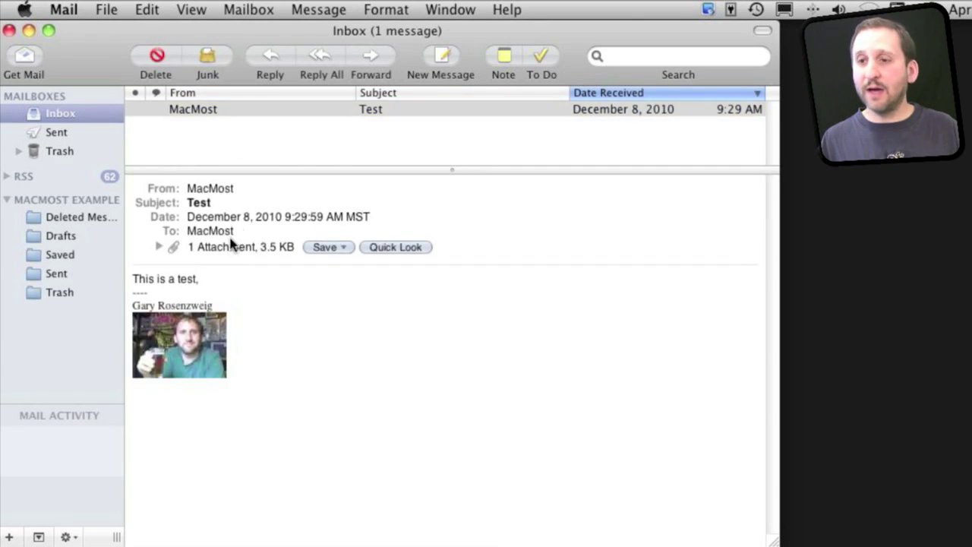
click(64, 9)
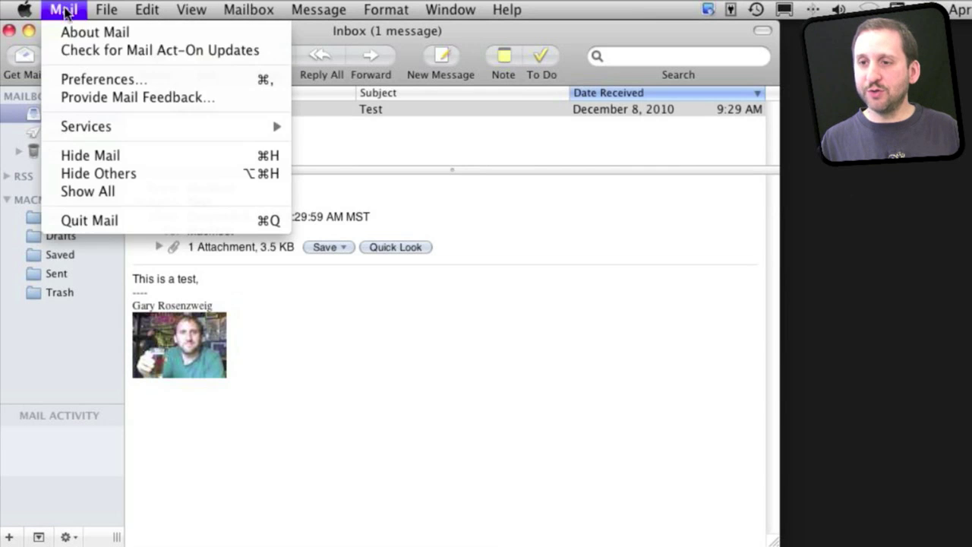
In the Act-On rules preferences, add a new rule named Save
click(73, 79)
drag(424, 174, 178, 85)
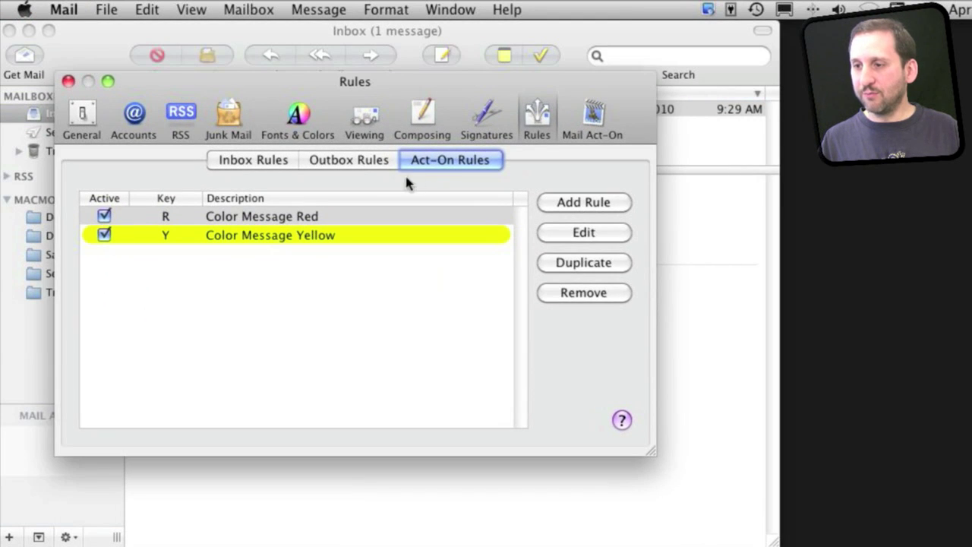
click(590, 204)
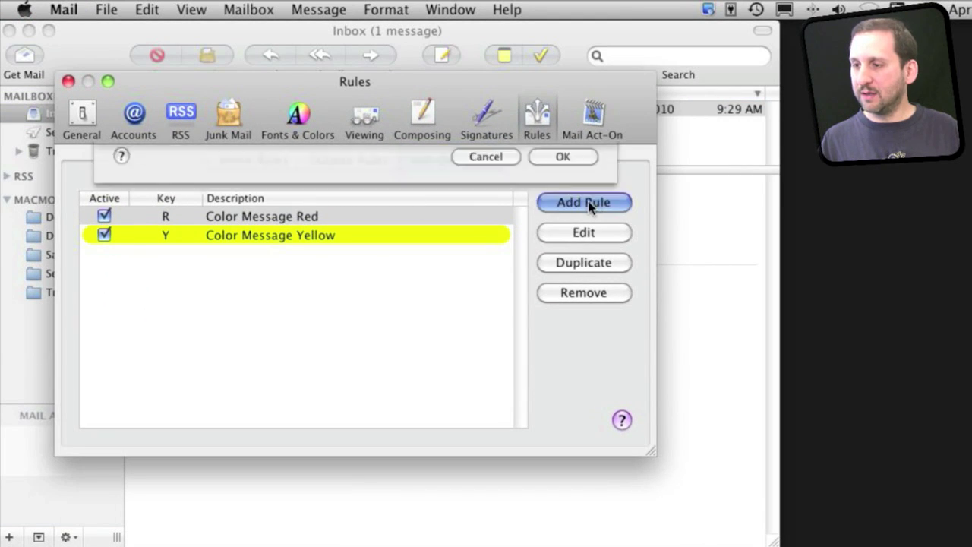
click(267, 174)
triple_click(267, 174)
text(Save)
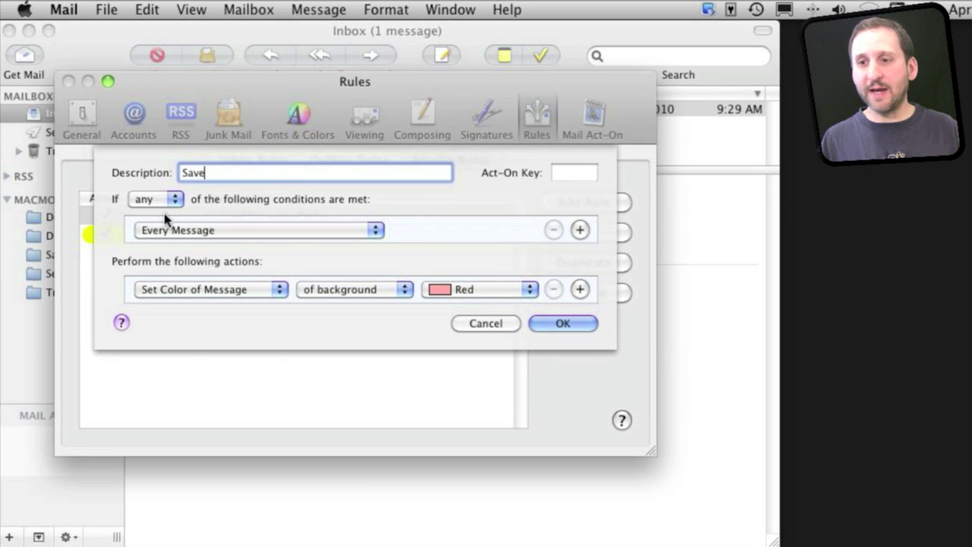
Make the Save rule move messages to Saved with Act-On key M, and confirm it
click(218, 291)
click(218, 249)
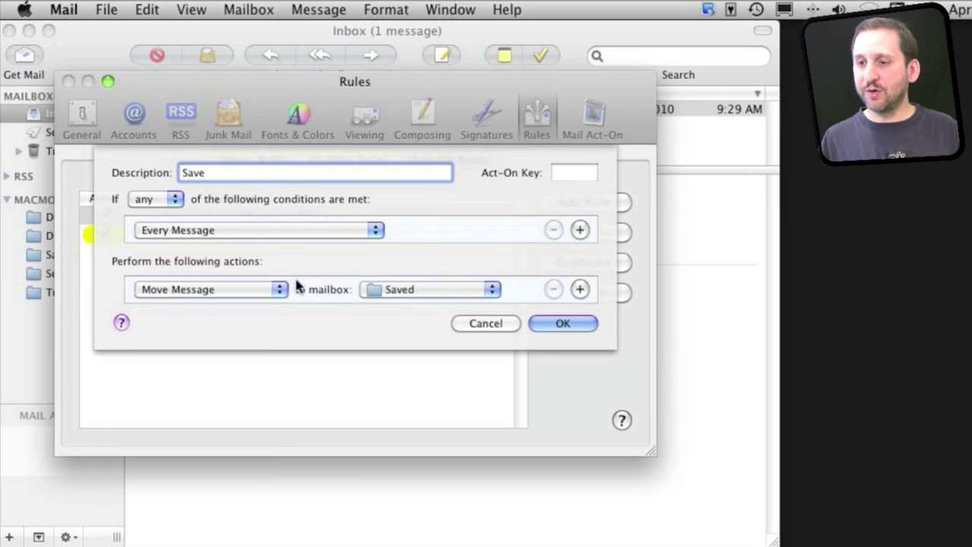
click(435, 289)
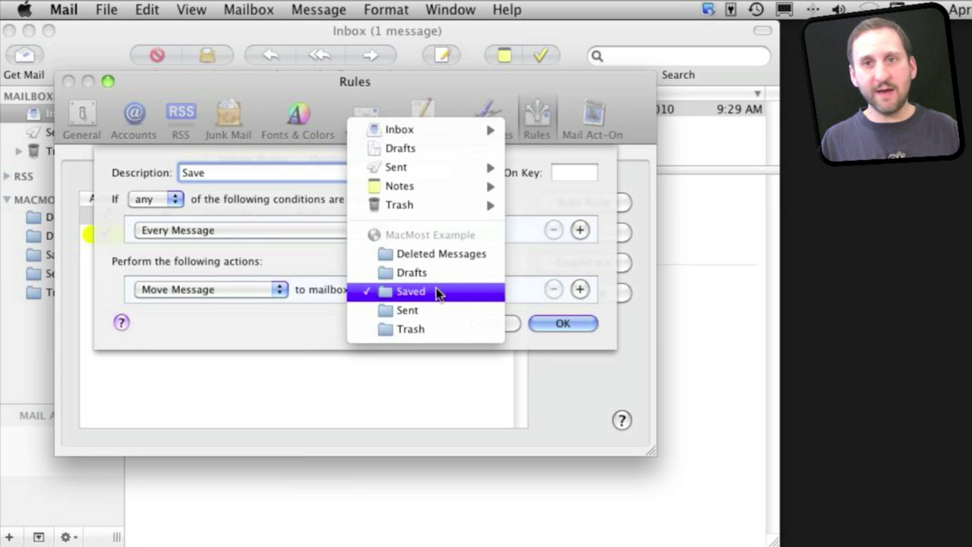
click(436, 291)
click(575, 174)
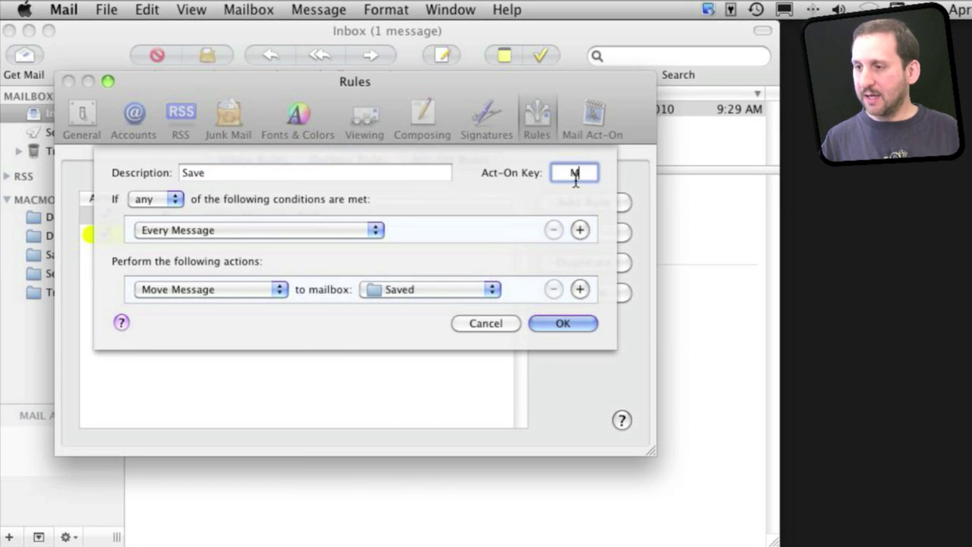
click(585, 324)
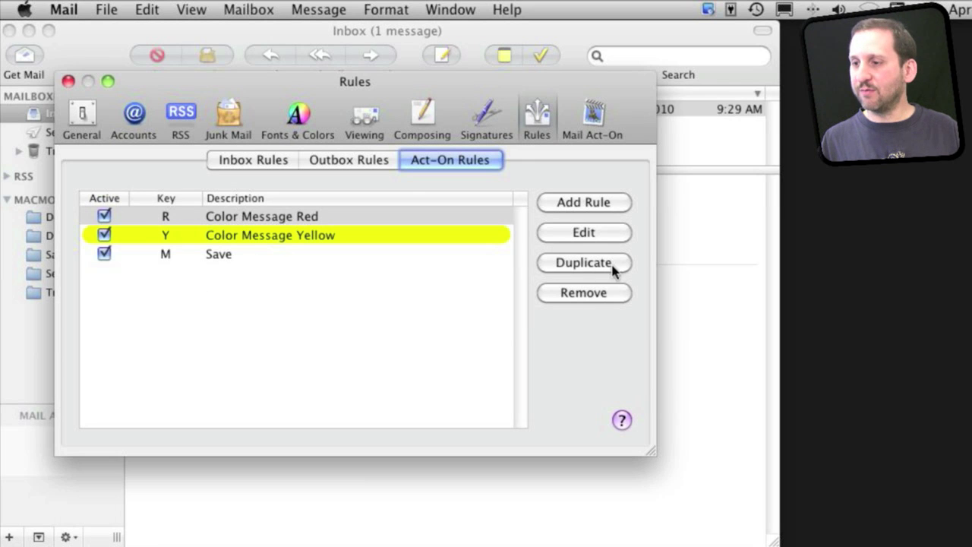
click(69, 82)
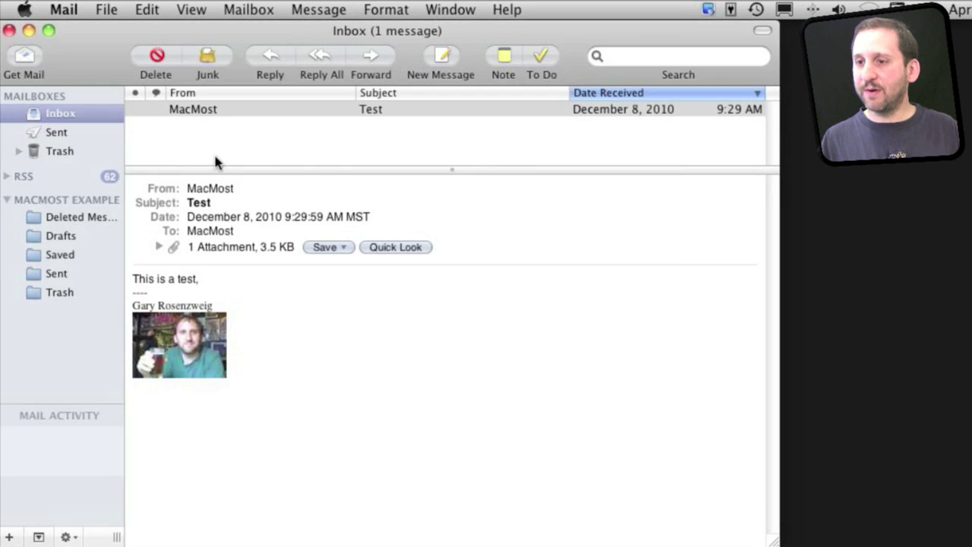
Apply the Save rule to the Test message and check the Saved mailbox
click(216, 115)
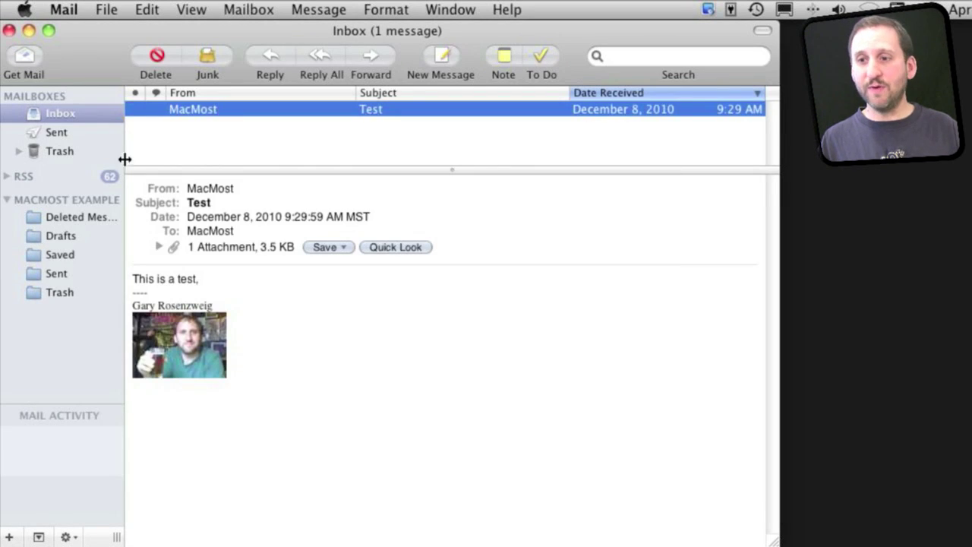
key(Delete)
click(50, 262)
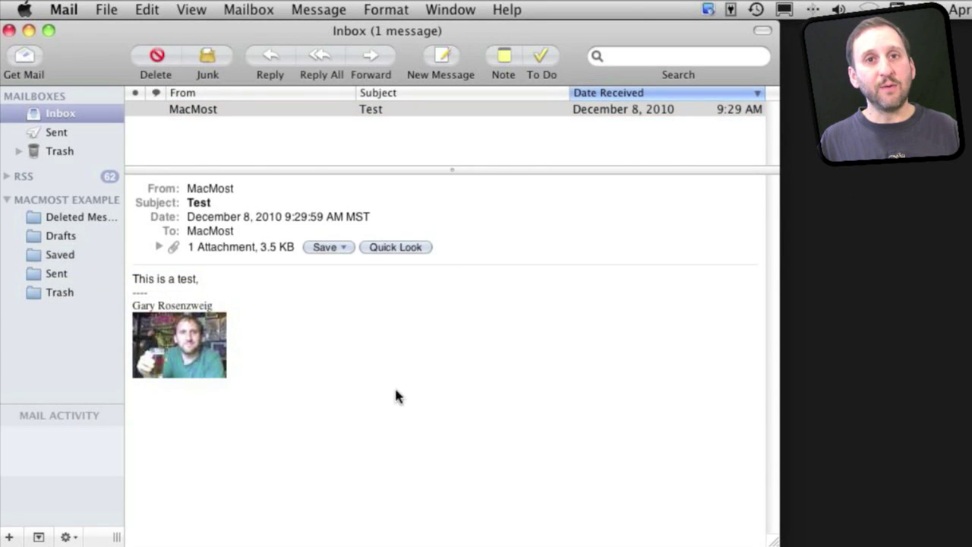
Apply the rule to the Test message again, then use Edit > Undo Apply Act-On Rule
click(216, 116)
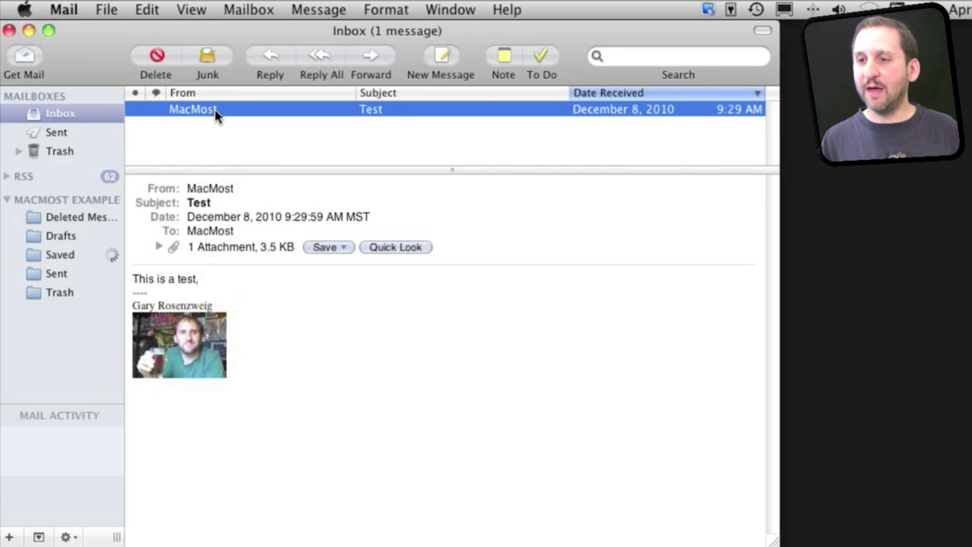
key(Delete)
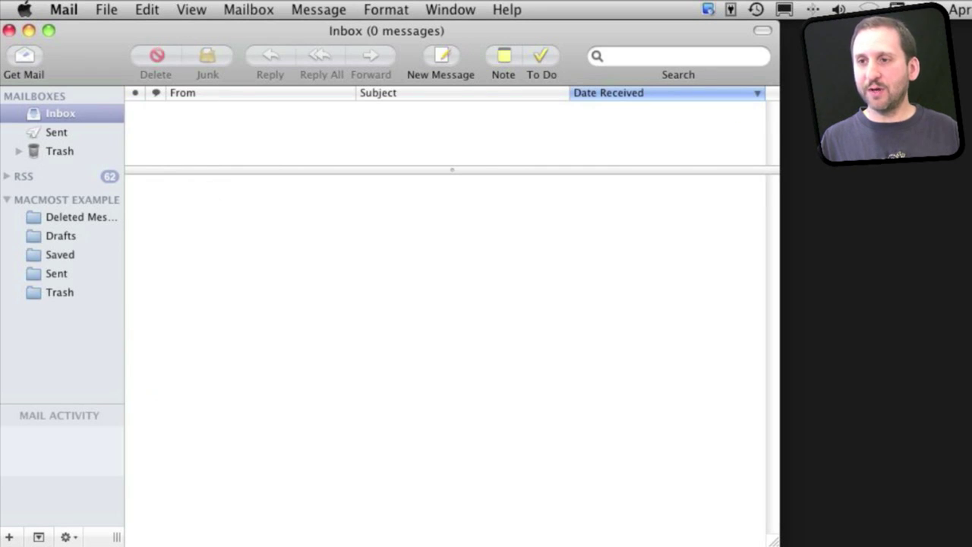
click(153, 10)
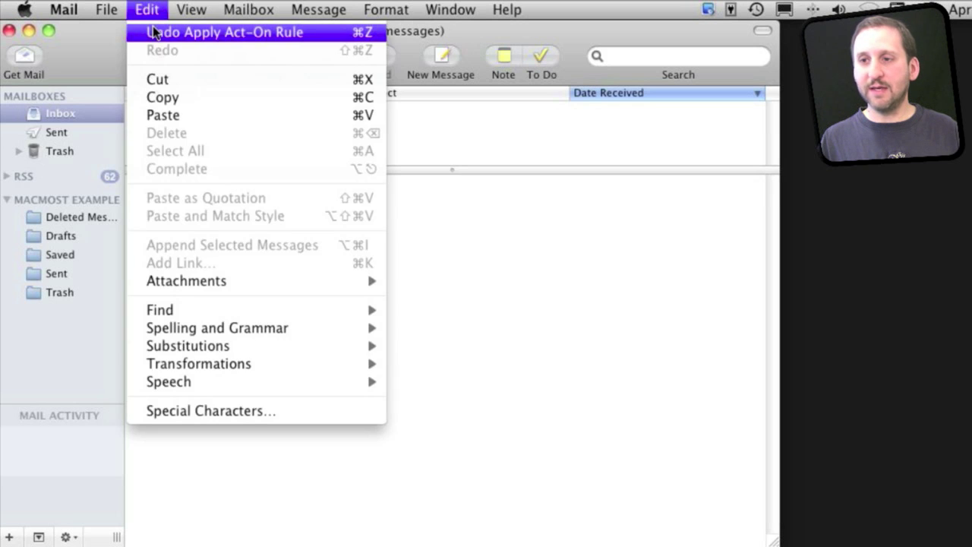
click(243, 34)
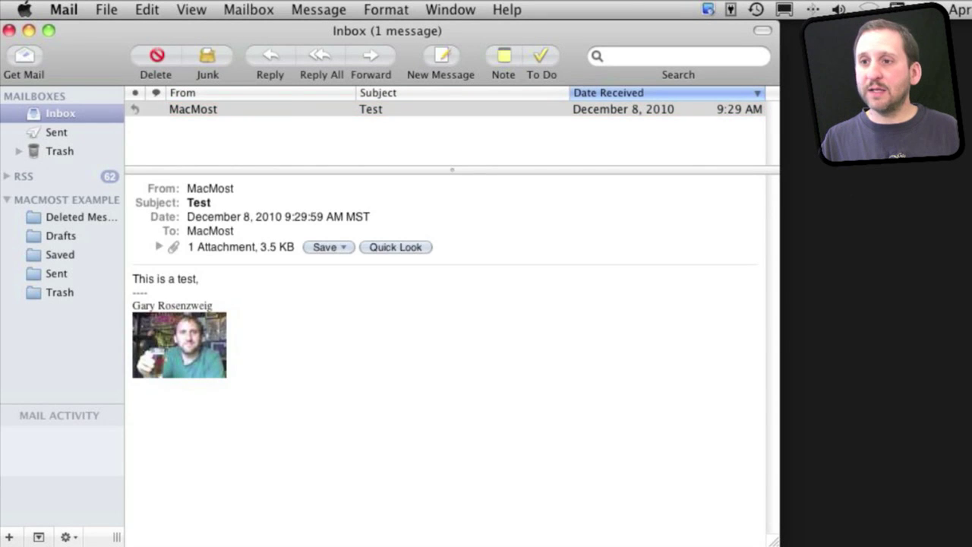
click(64, 9)
click(83, 81)
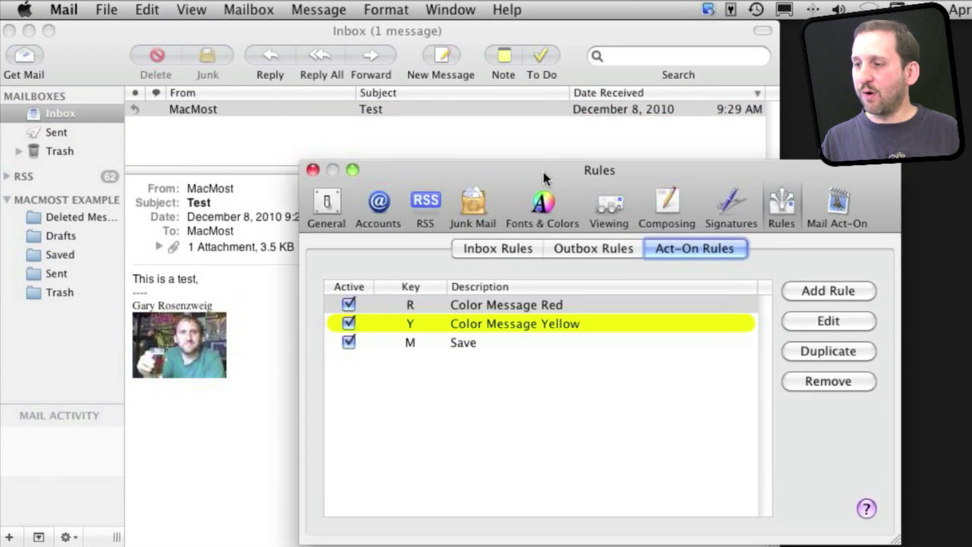
drag(542, 175, 329, 90)
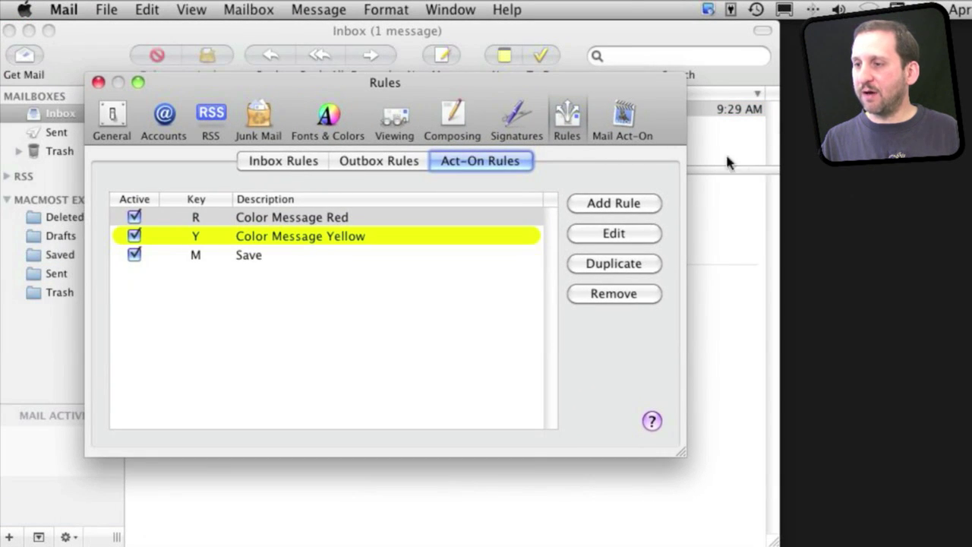
click(621, 115)
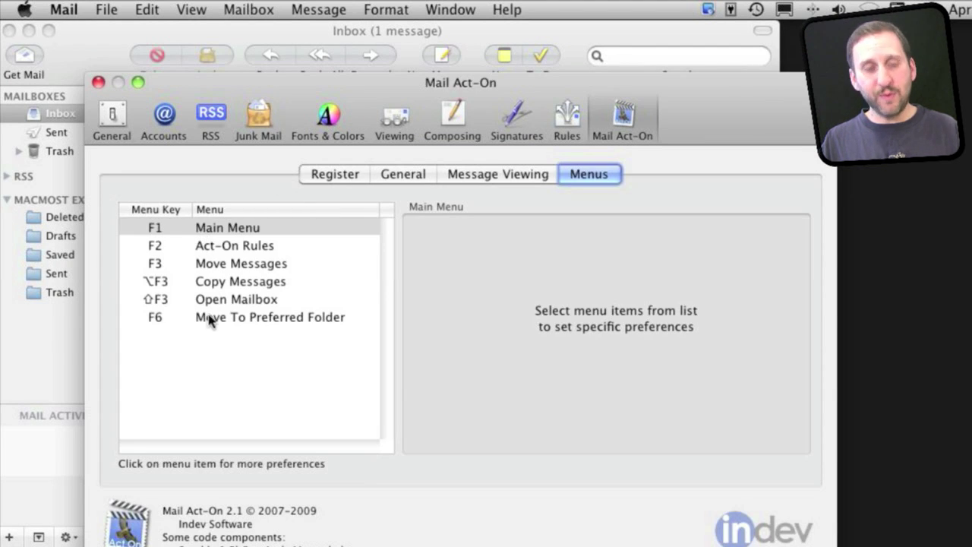
click(505, 176)
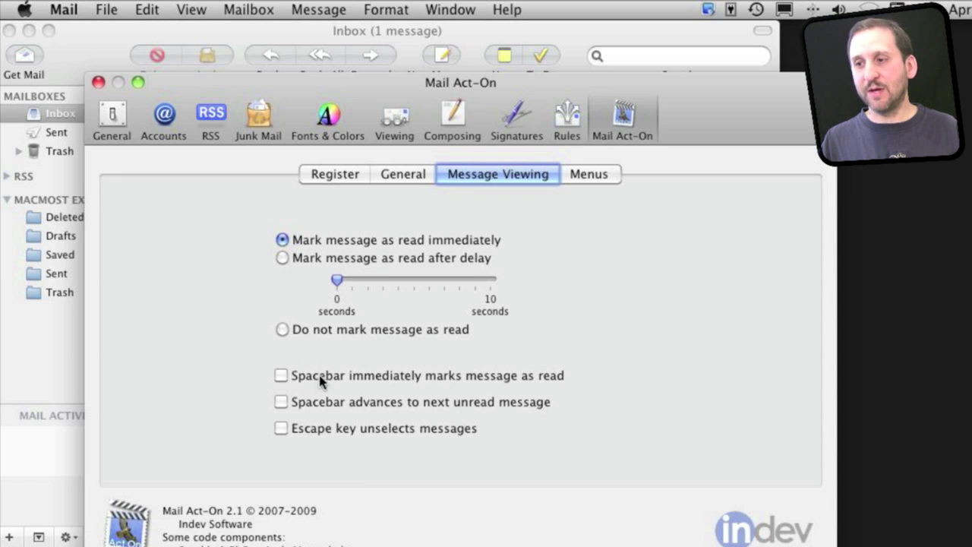
click(403, 176)
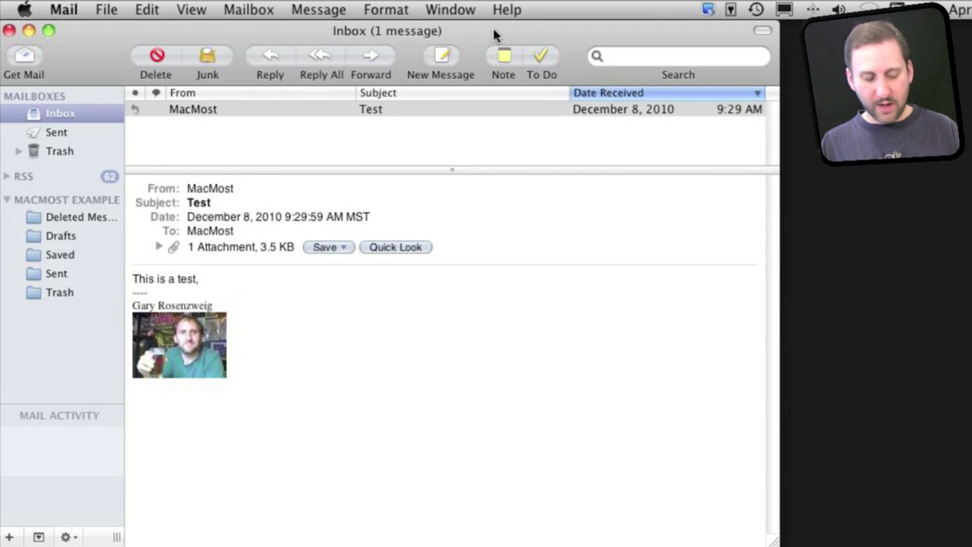
key(grave)
drag(222, 373, 185, 53)
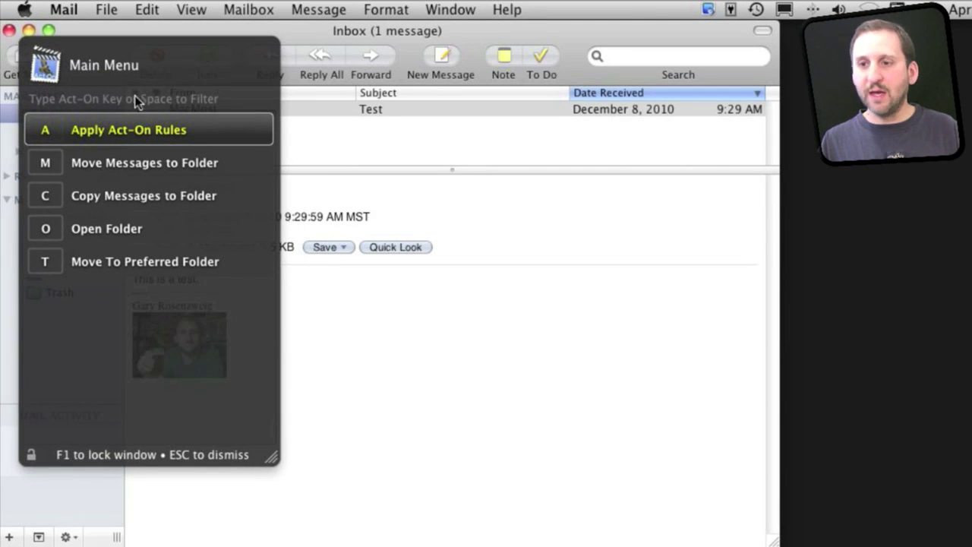
click(272, 135)
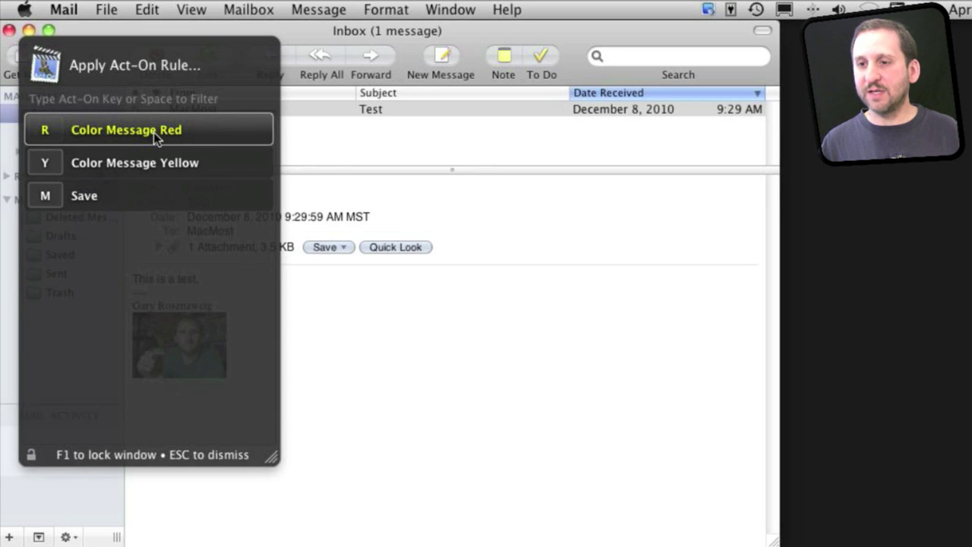
key(Left)
key(Down)
key(Down)
key(Down)
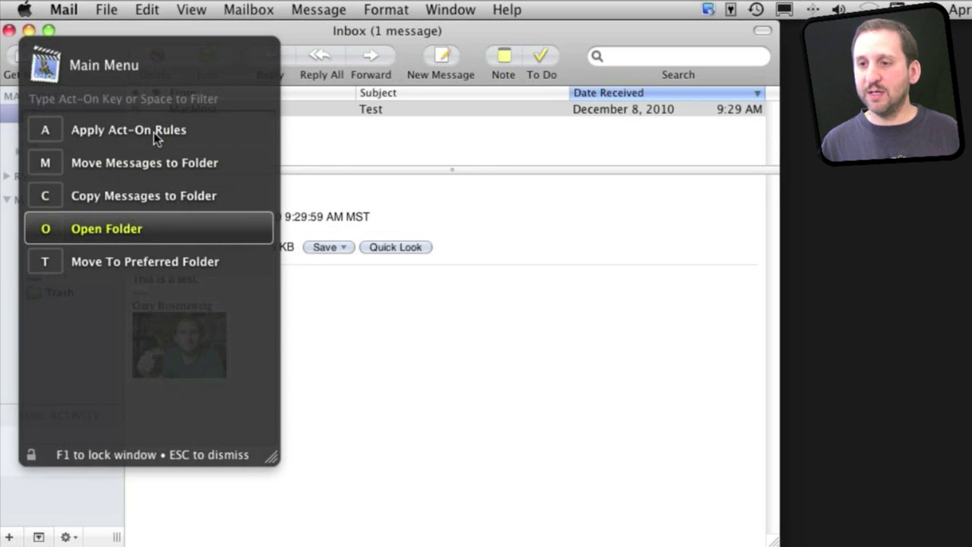
key(Up)
key(Down)
key(Down)
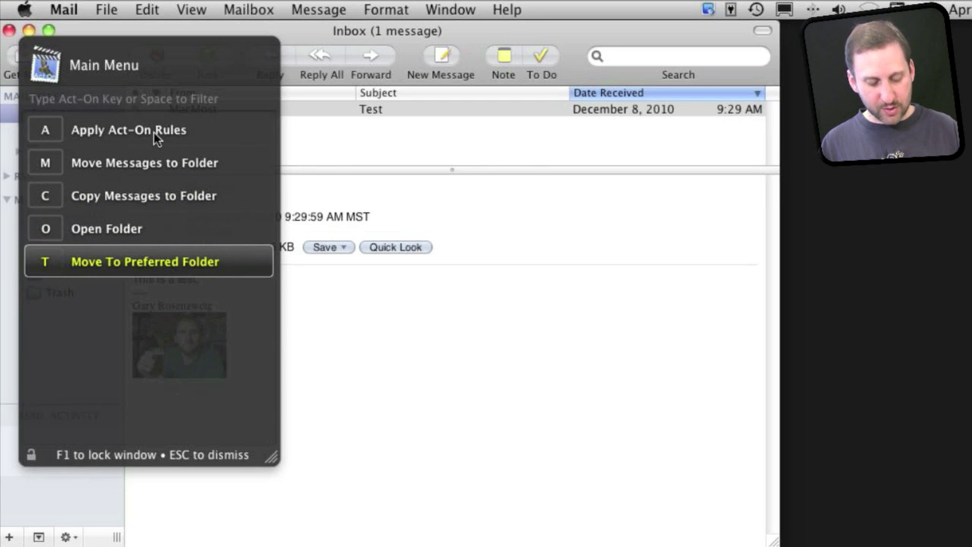
key(a)
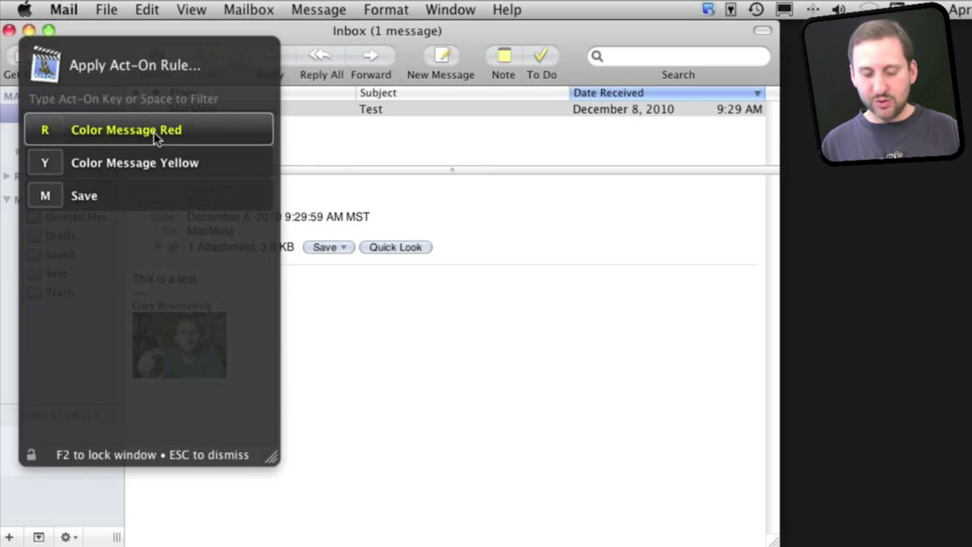
key(Escape)
Assign preferred folder keys 1, 2 and 3 to Saved, Sent and Deleted Messages, then close preferences
click(63, 9)
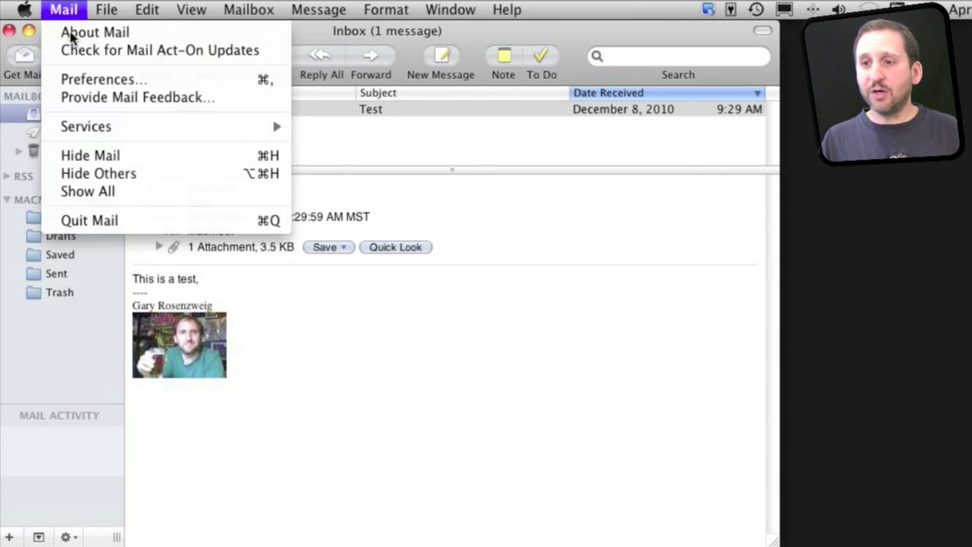
click(80, 79)
drag(589, 136, 359, 32)
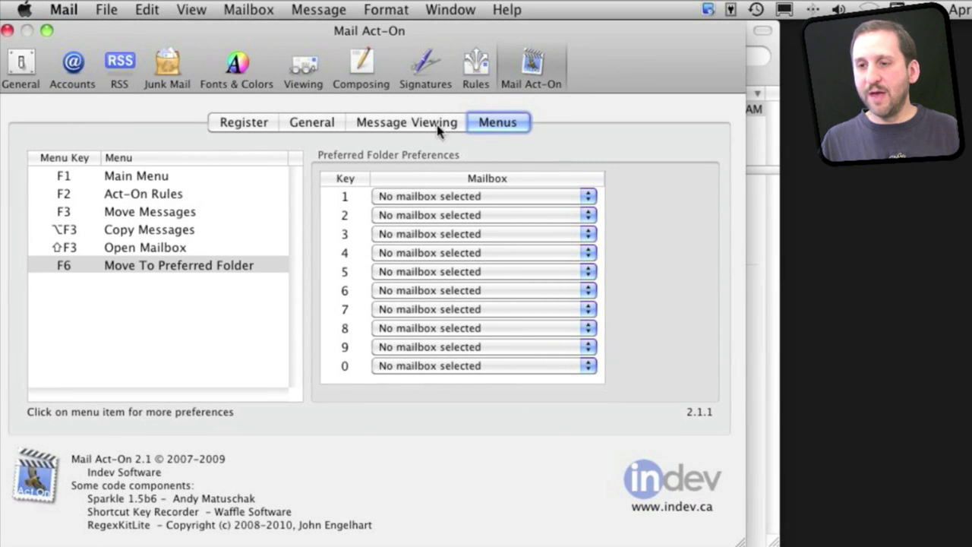
click(433, 196)
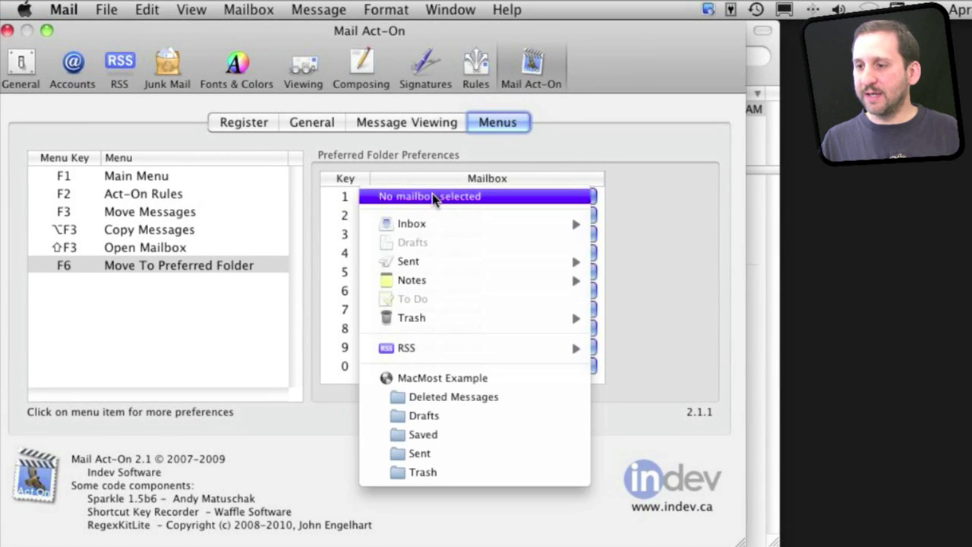
click(450, 448)
click(434, 216)
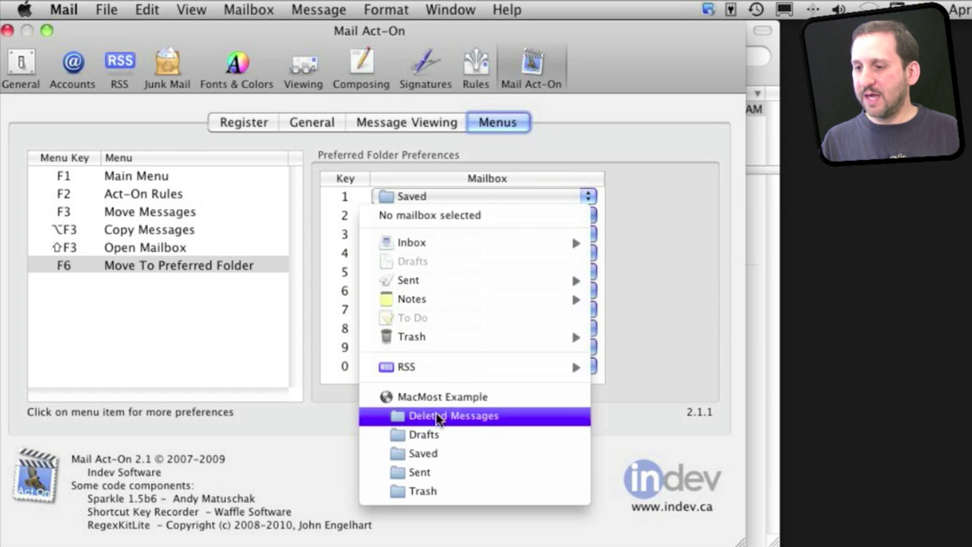
click(439, 471)
click(460, 234)
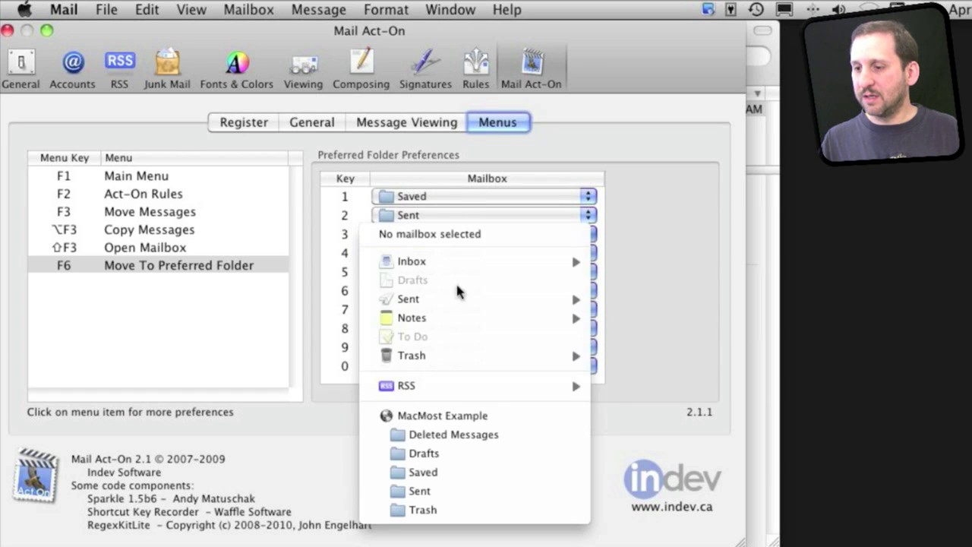
click(459, 436)
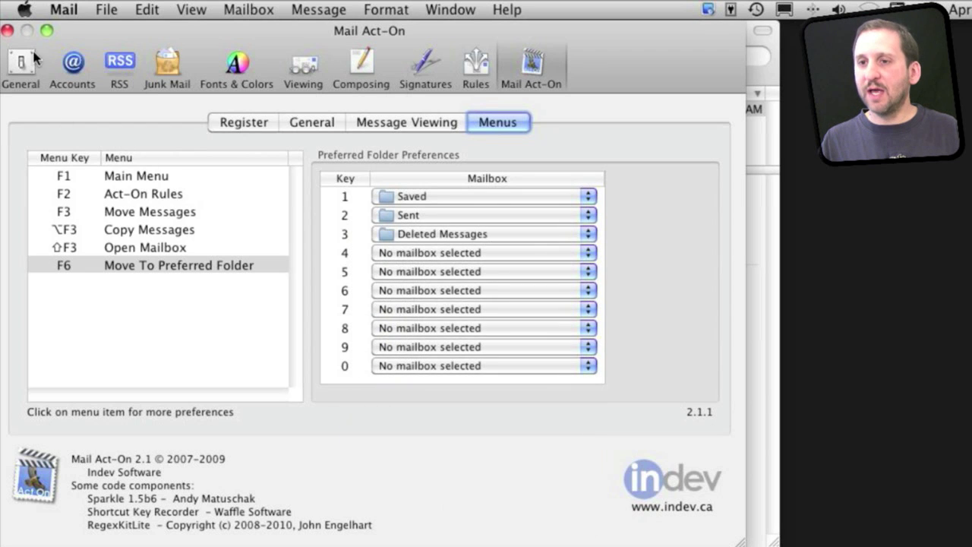
click(8, 31)
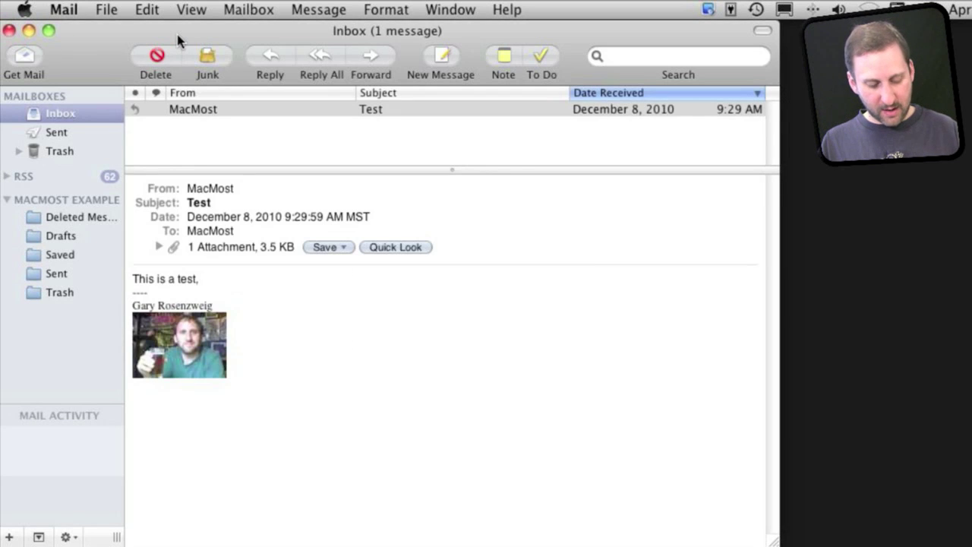
Show the Move Messages To Folder panel and step through the preferred folders to Sent
key(grave)
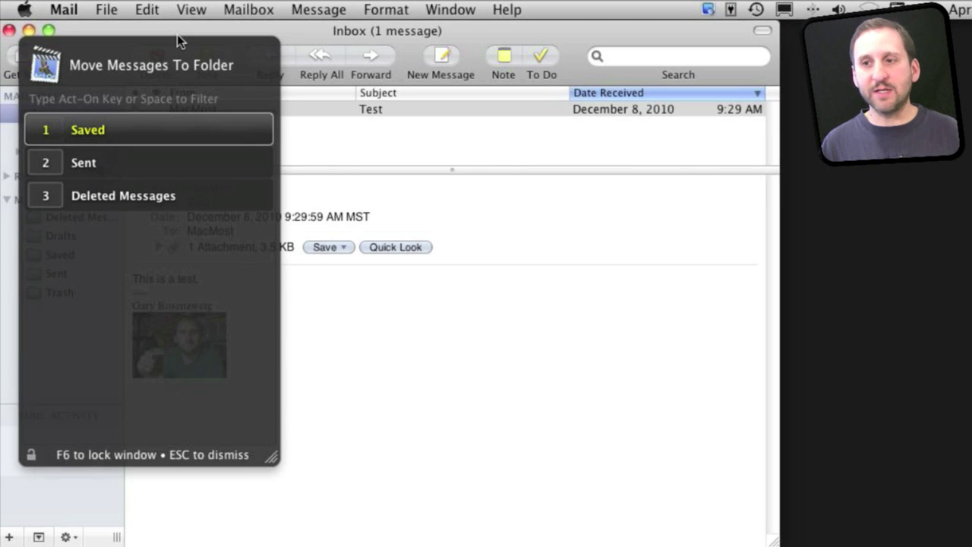
key(Up)
key(Up)
key(Up)
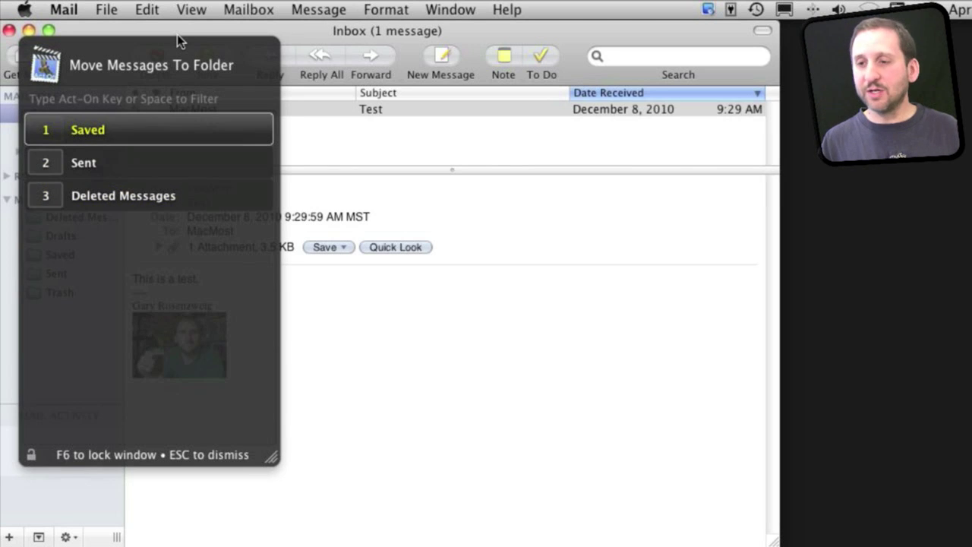